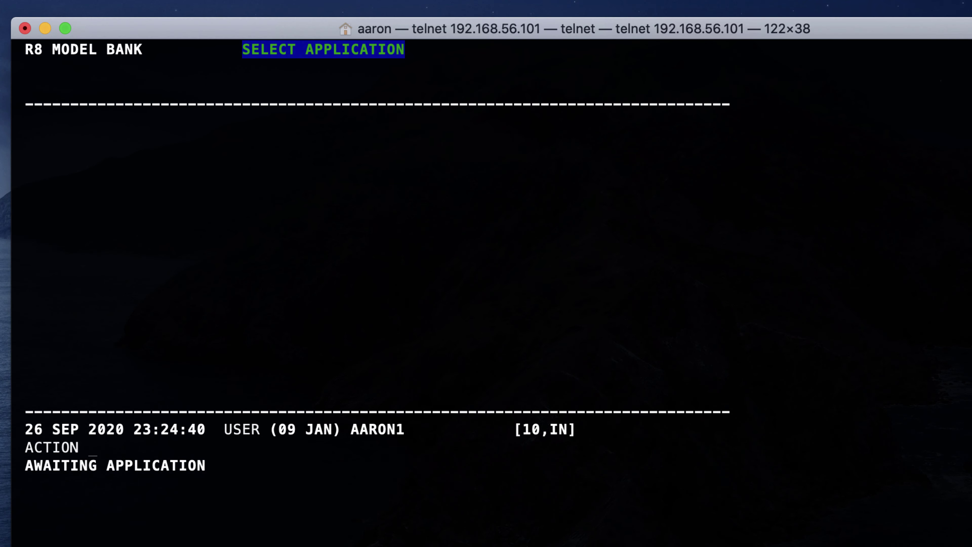
View customer 111217 with CU S and page forward to its employment details
type("CU S 111217")
key("Return")
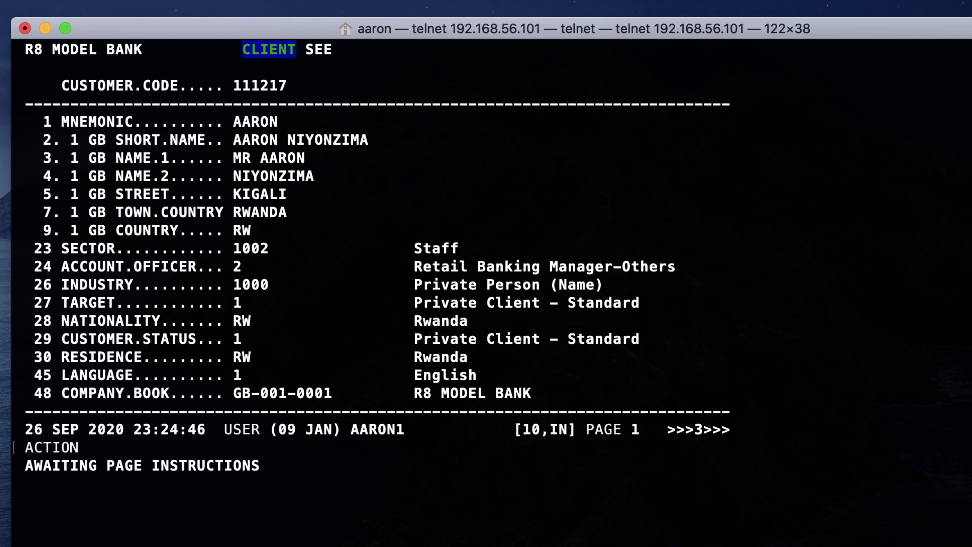
key("Return")
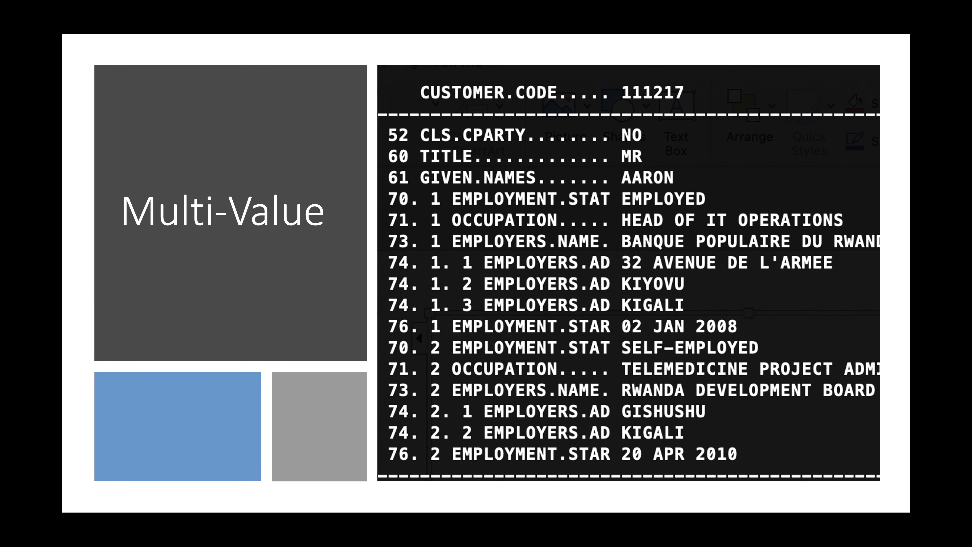
Advance past the UML slide to the relational tables, then enter CU S 111217 in T24
key("Right")
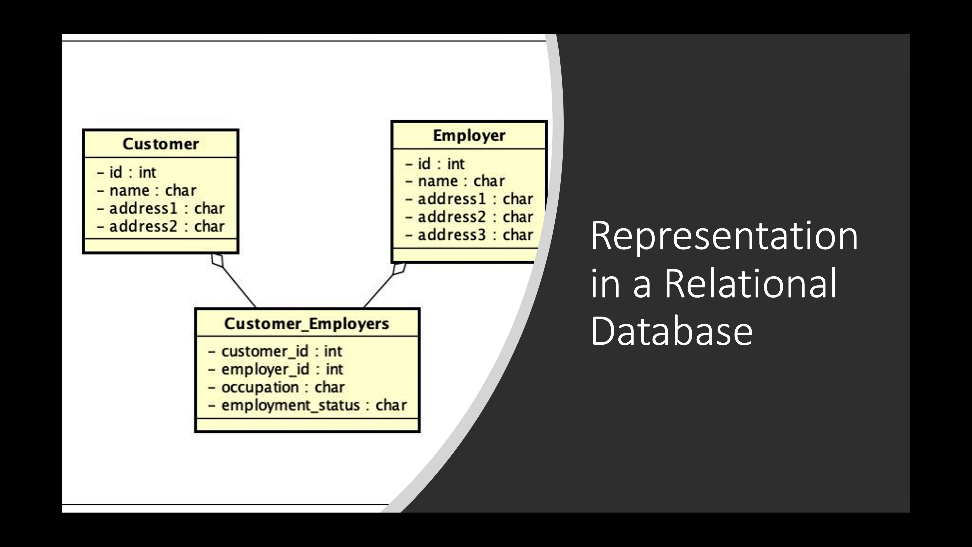
key("Right")
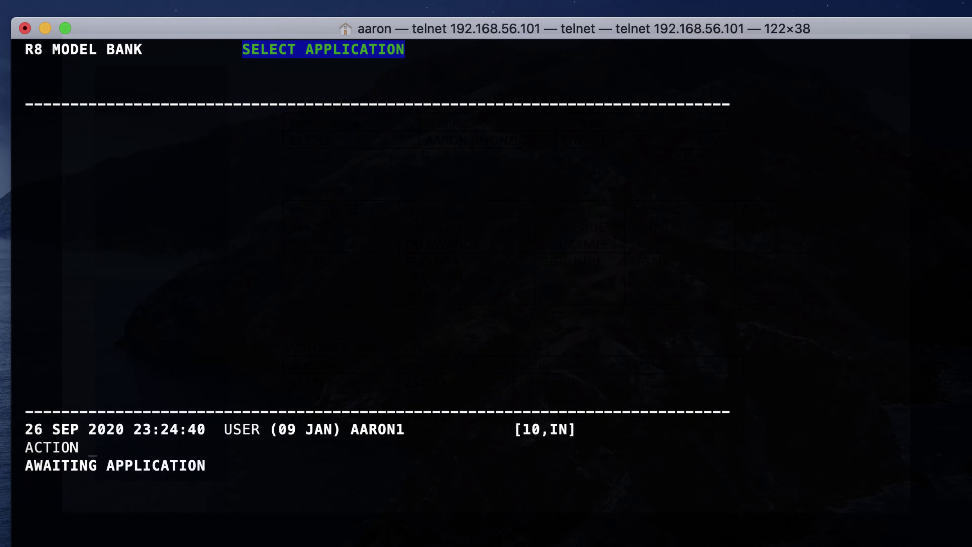
type("CU")
type(" S 111")
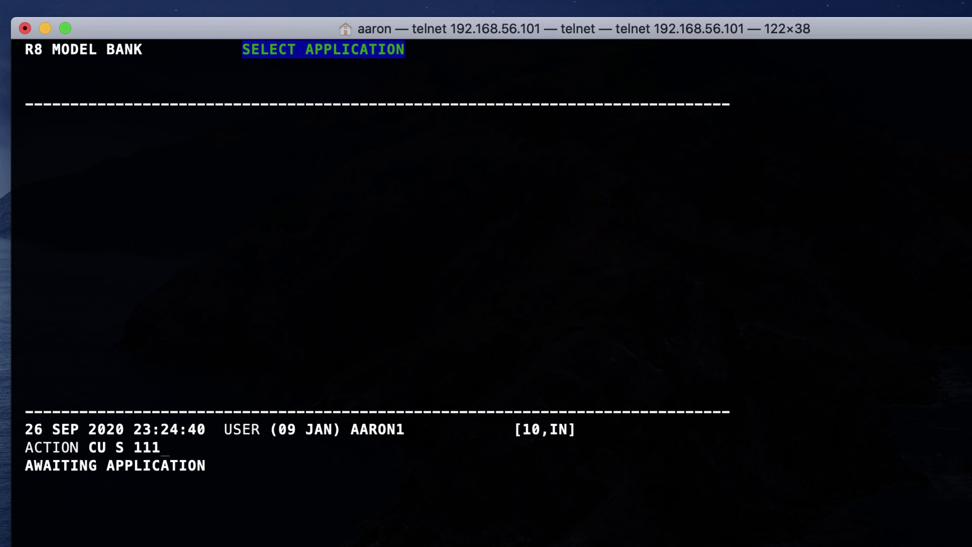
type("217")
key("Return")
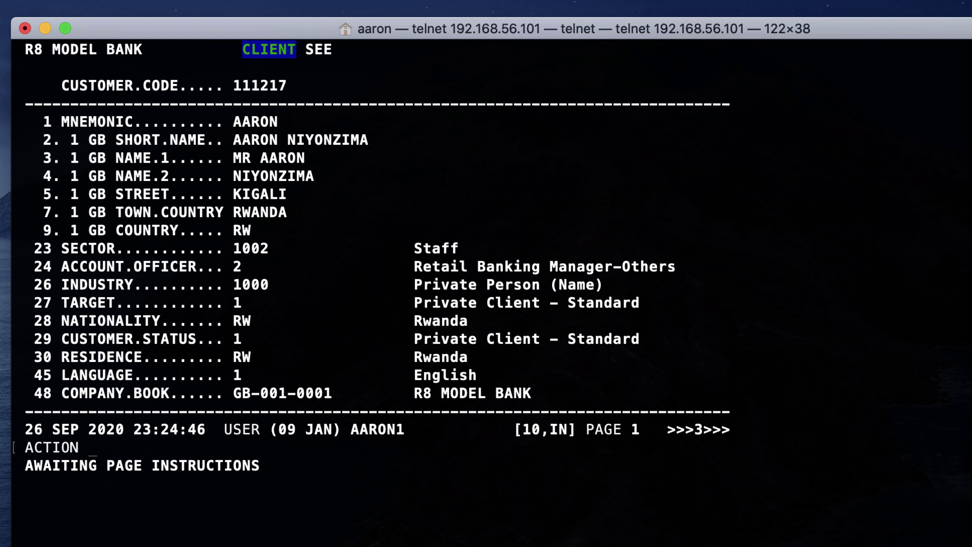
key("Return")
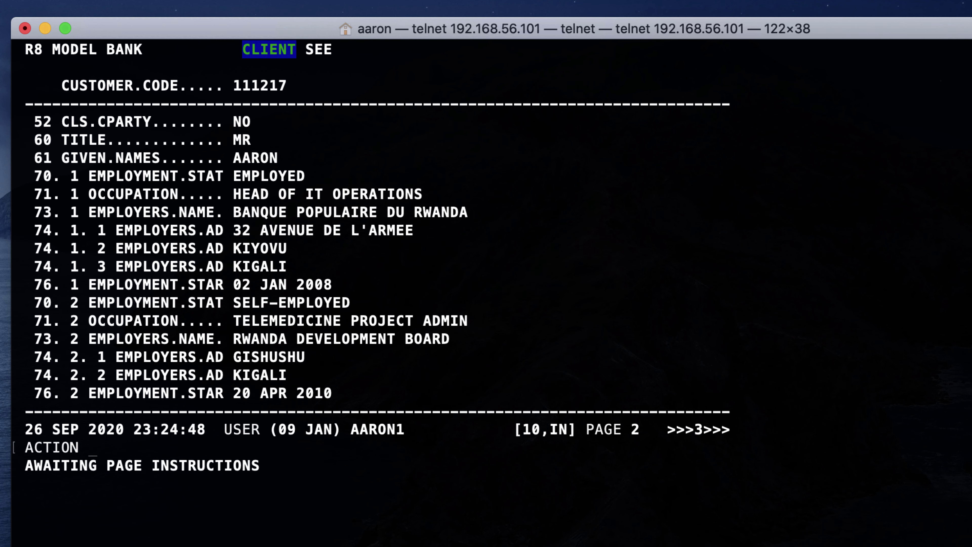
key("Escape")
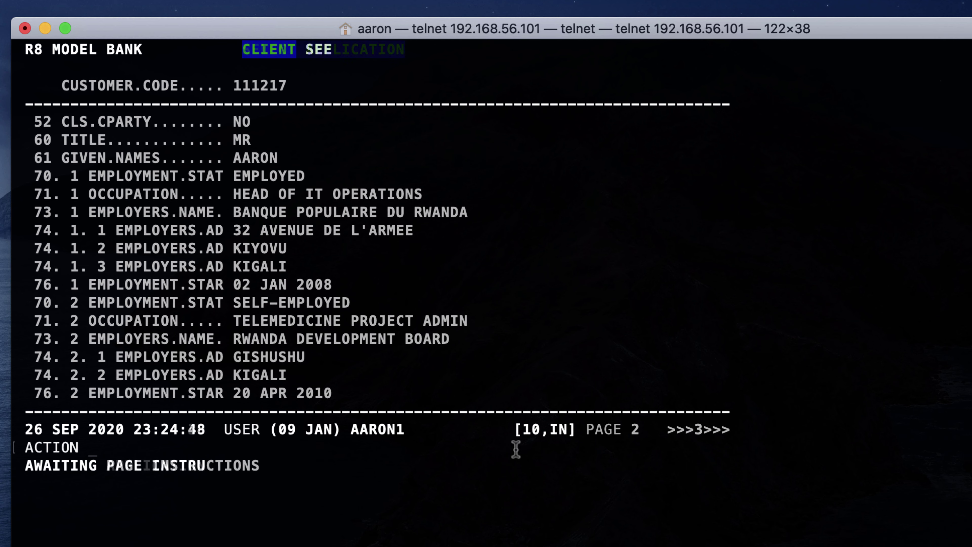
Reopen customer 111217 with CU S and page again to its employment entries
type("CU ")
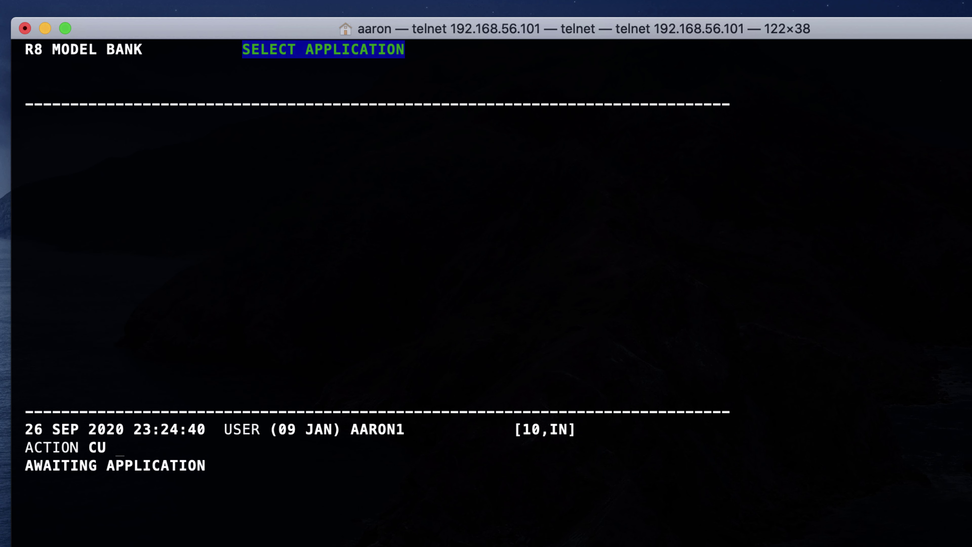
type("S 111217")
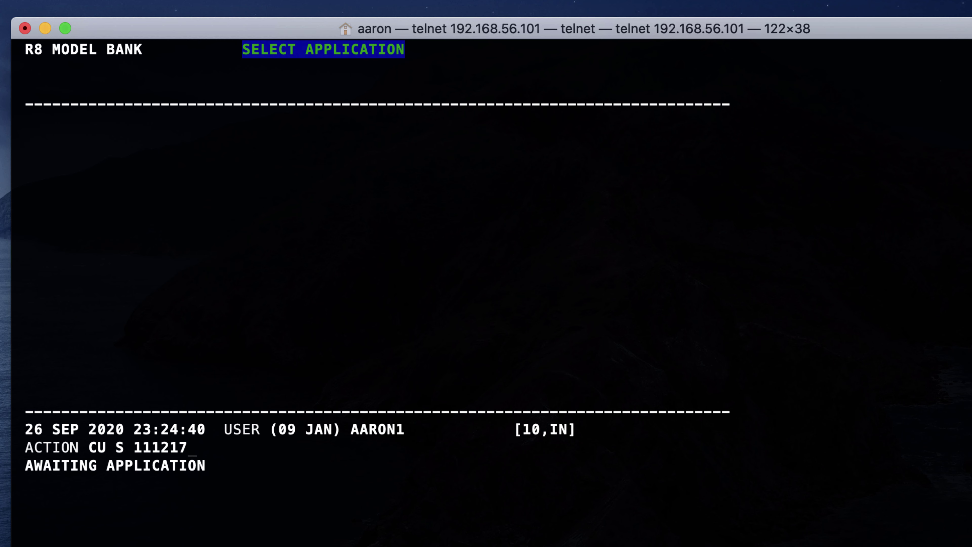
key("Return")
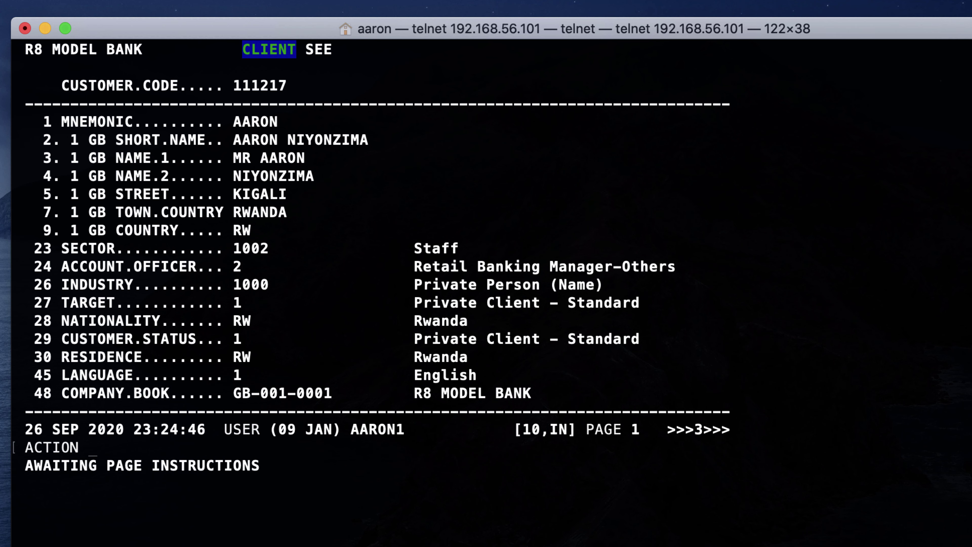
key("Return")
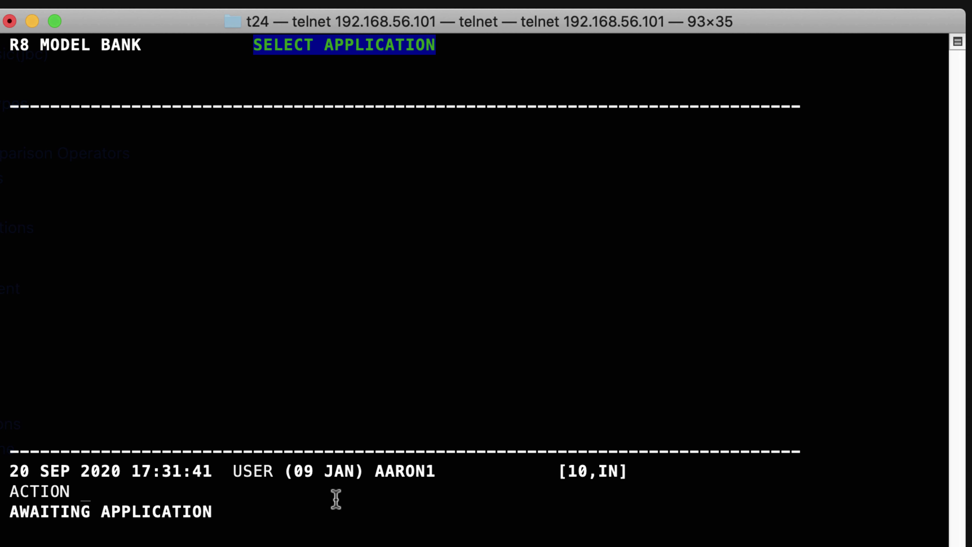
View customer 111217 with CU S and go to page 2's employment fields
type("CU S 1112")
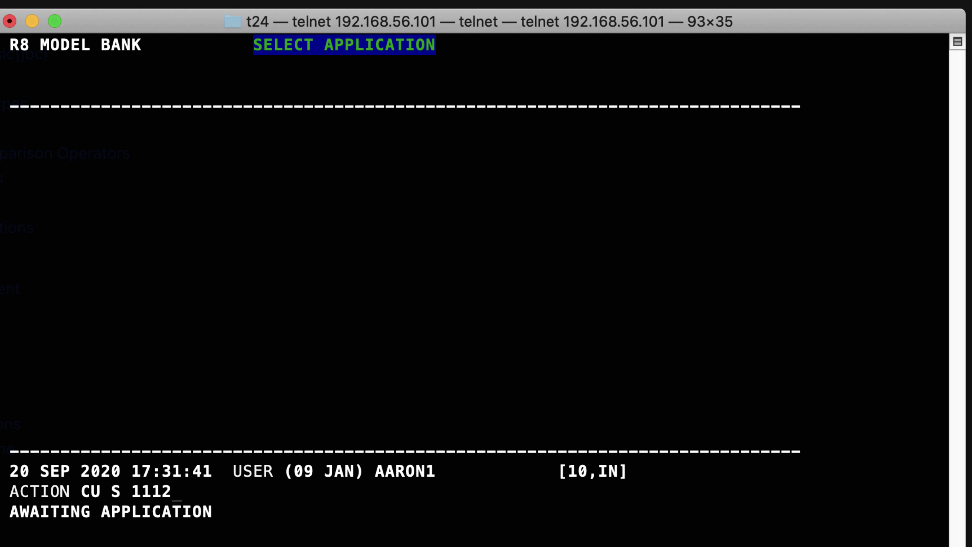
type("17")
key("Return")
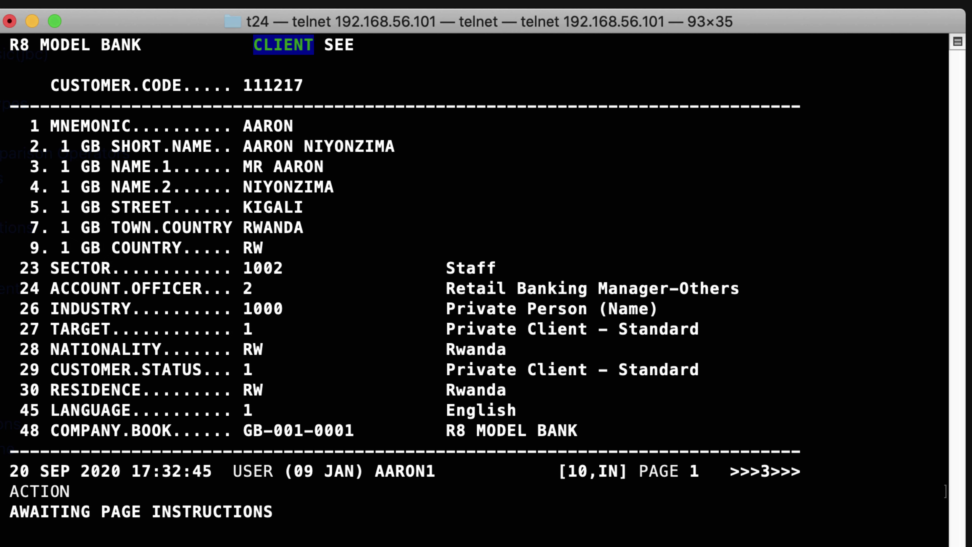
key("Return")
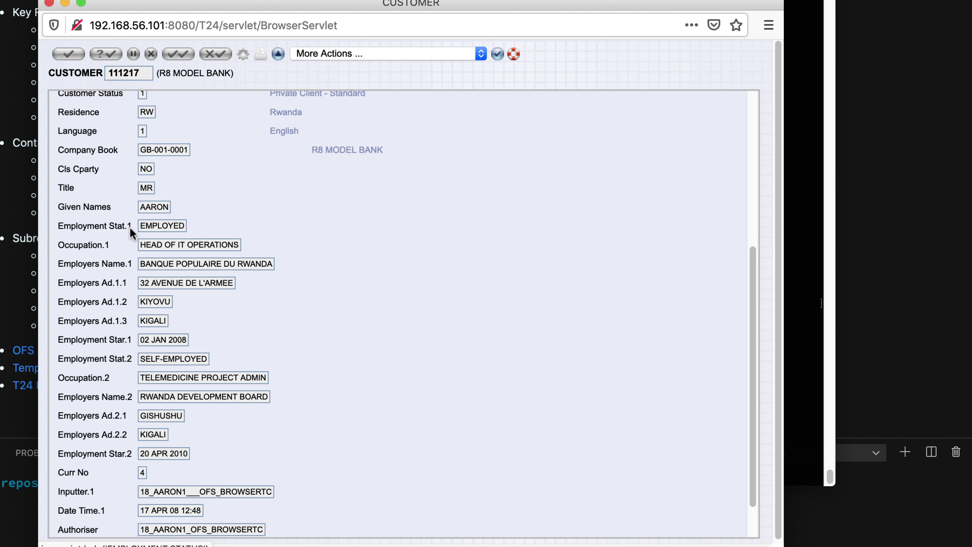
Return from the T24 Browser to the Terminal view of the customer record
key("super+Tab")
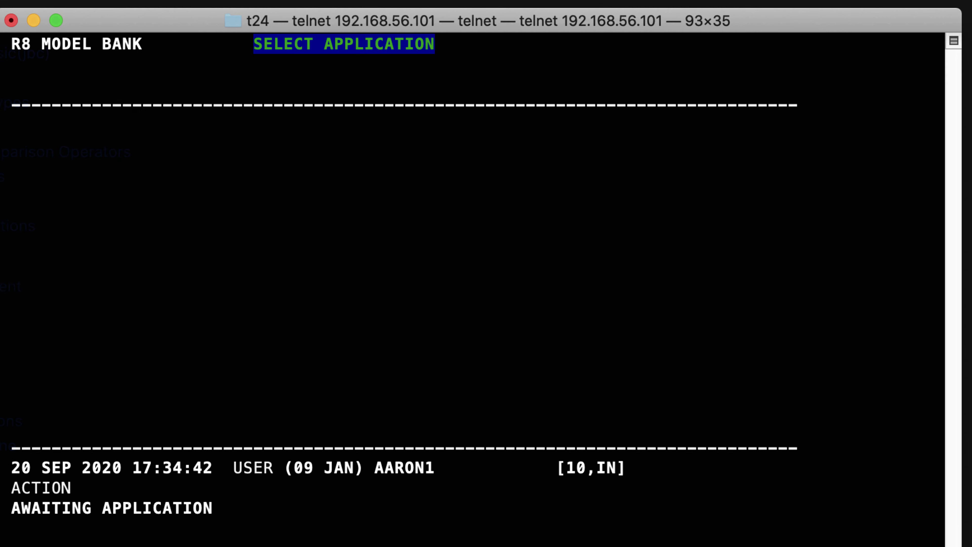
Open customer 111217 for input with CU, I and jump to field 76.2
type("CU, I 111217")
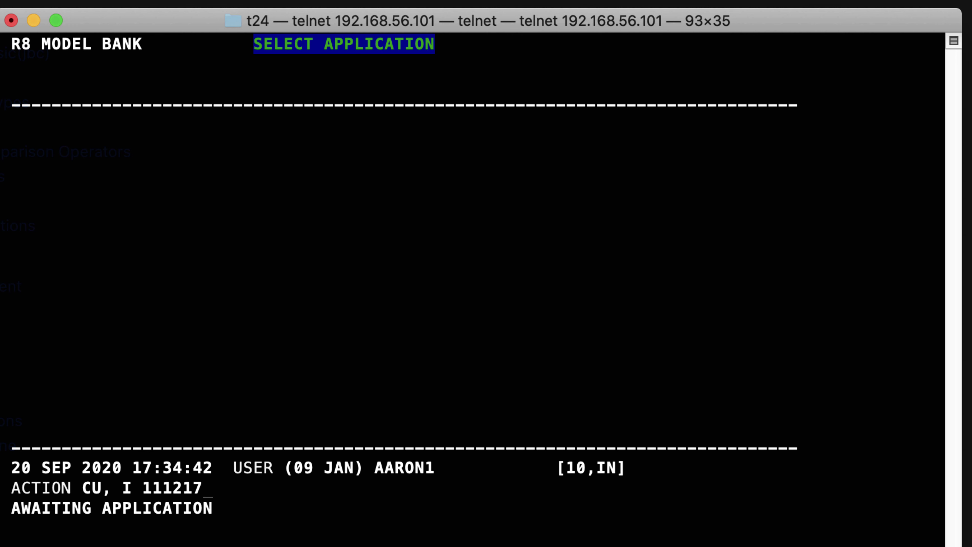
key("Return")
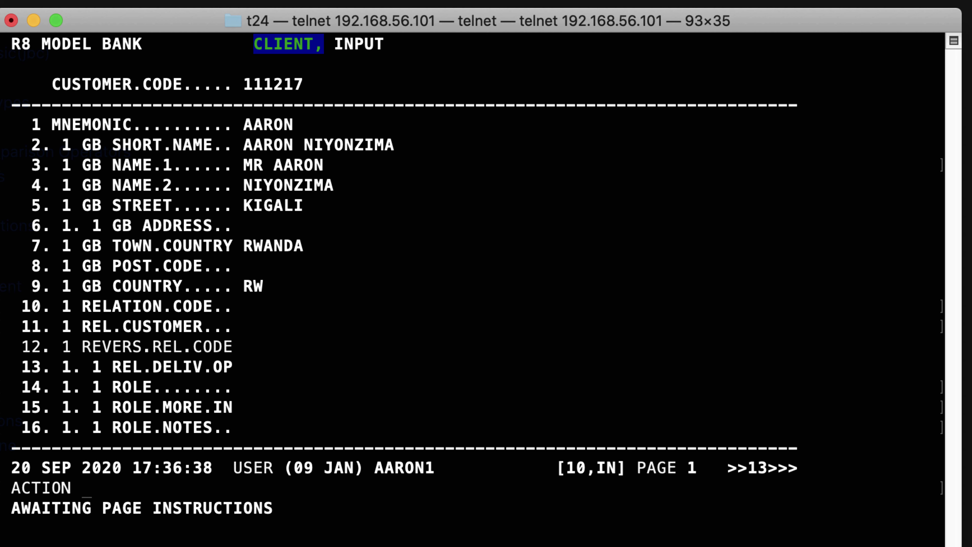
type("76.2")
key("Return")
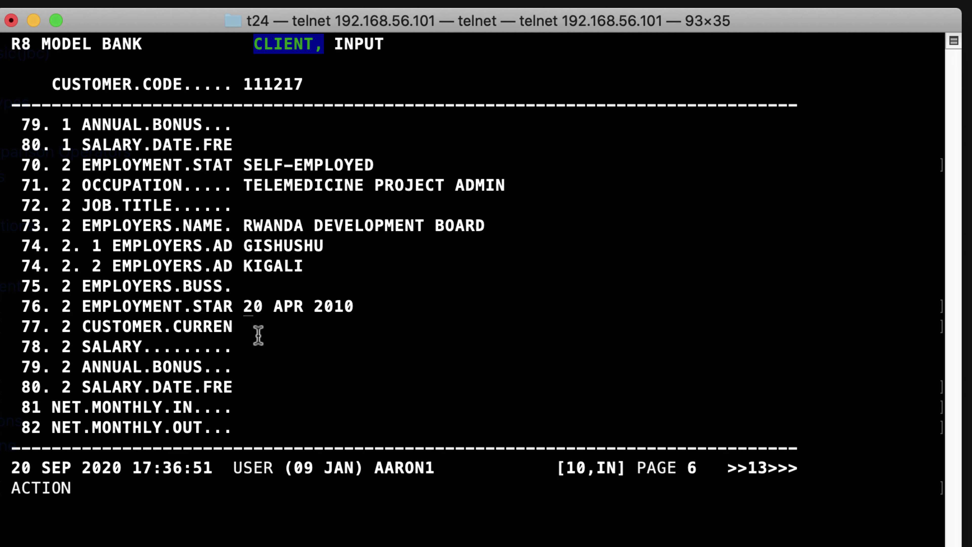
Insert a third employment entry with '>' after the second entry's start date
left_click_drag(254, 318, 351, 306)
left_click(298, 330)
key("ctrl+f")
type(">")
key("Return")
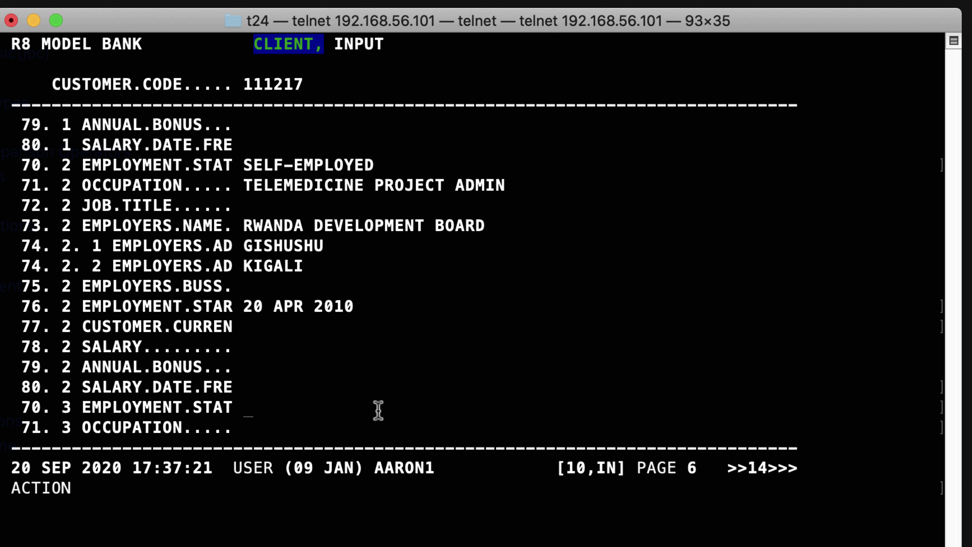
Set the third entry's status to EMPLOYED and occupation to CHIEF INFORMATION OFFICER
type("EMPLOYED")
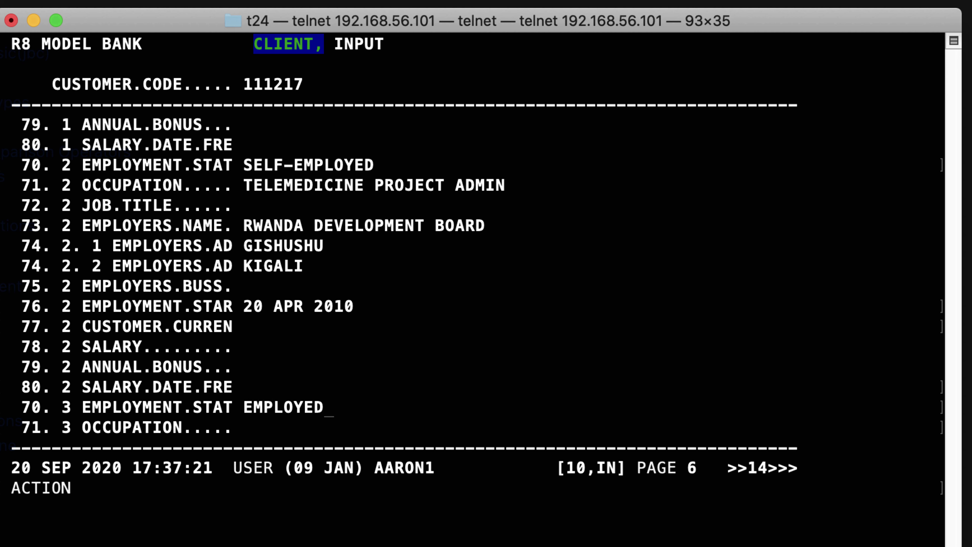
key("Return")
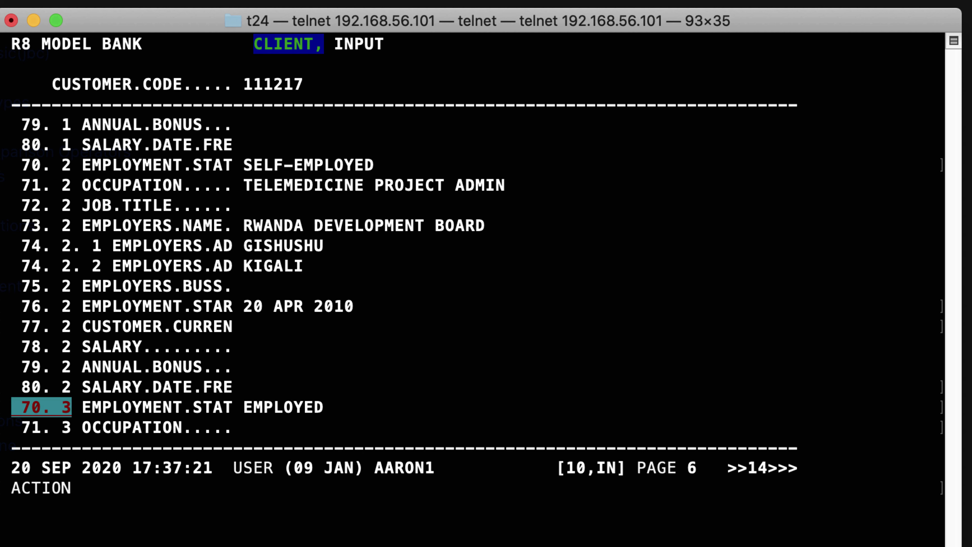
type("CHIEF IN")
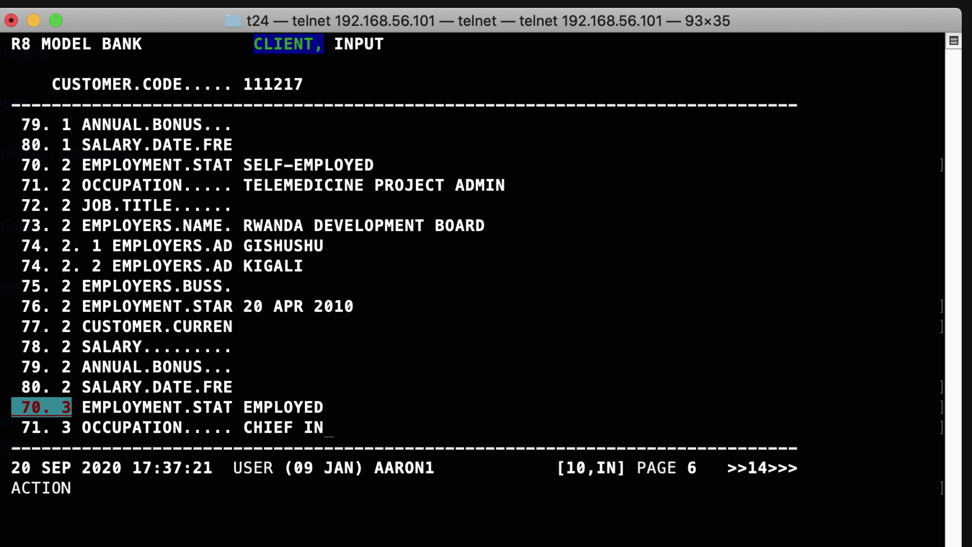
type("FORMATION ")
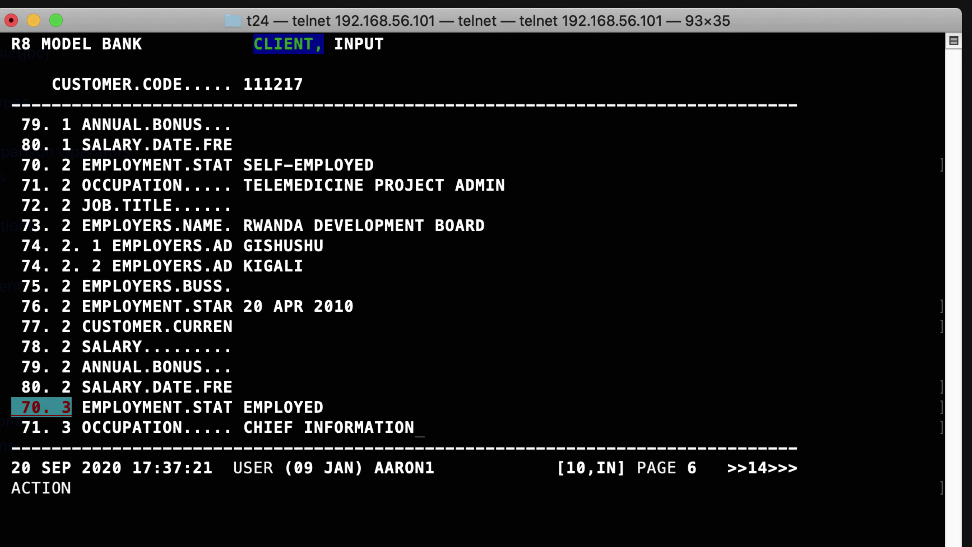
type("OFFICER")
key("Return")
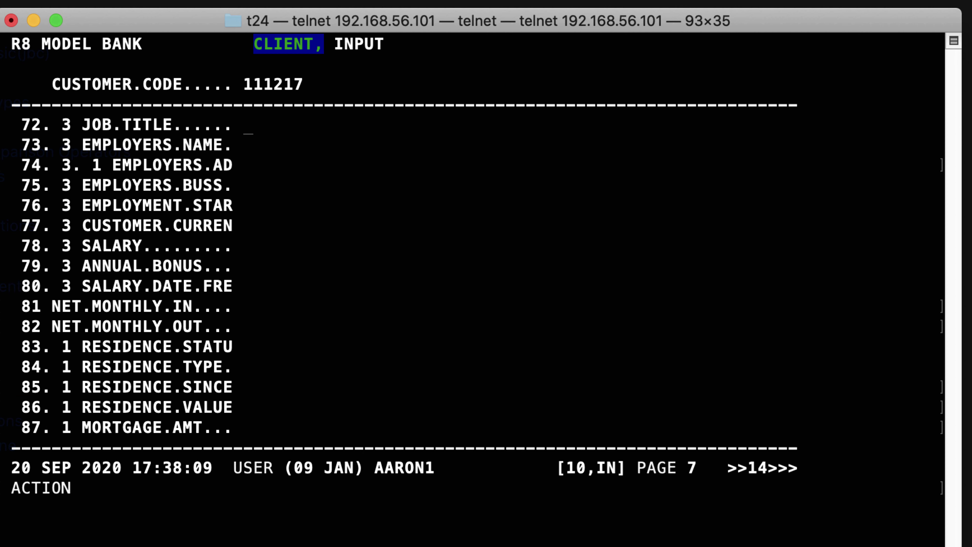
Skip the job title and enter employer name AB BANK RWANDA PLC
key("Return")
type("AB BANK ")
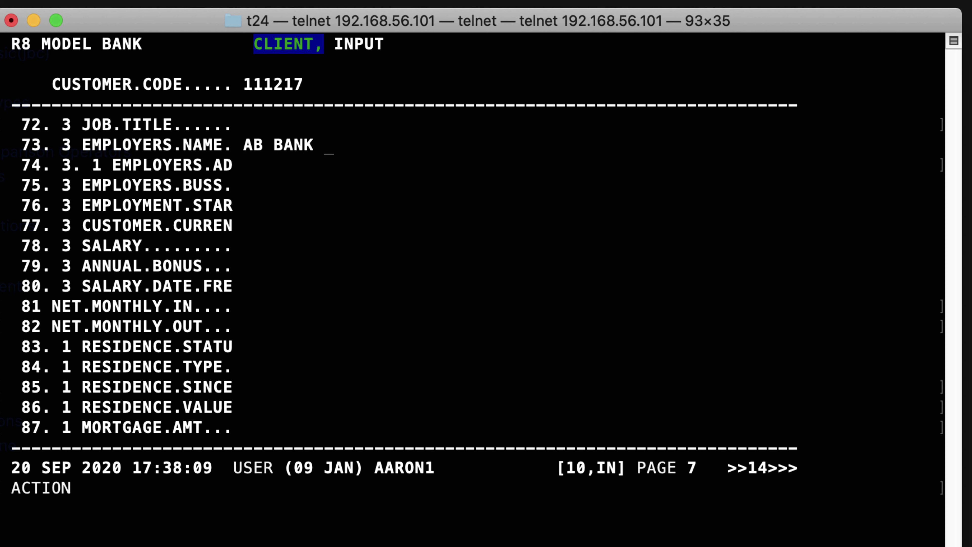
type("RWANDA ")
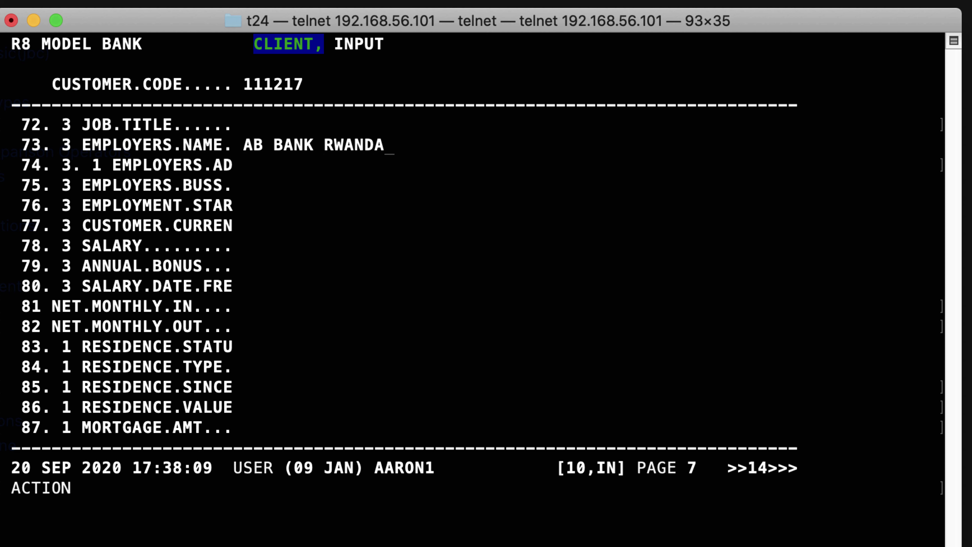
type("PLC")
key("Return")
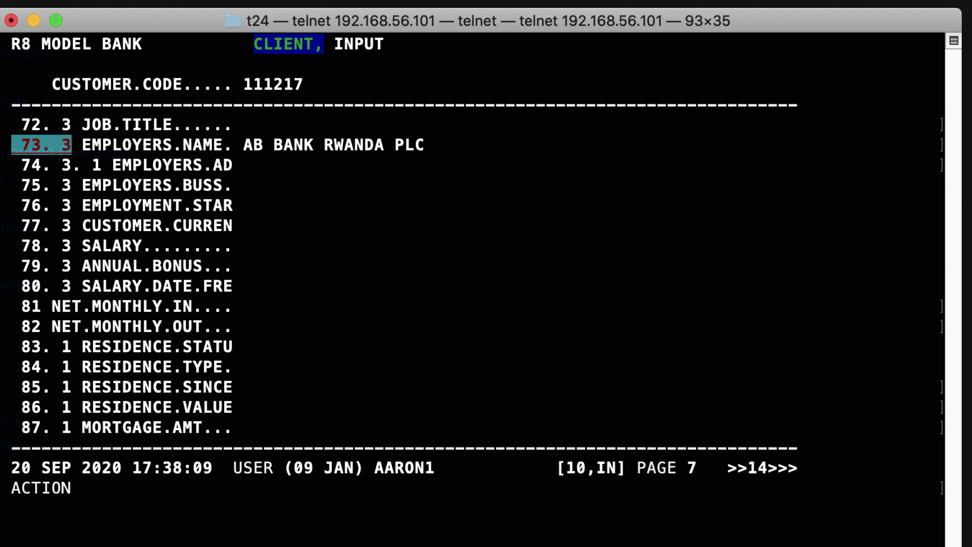
Enter employer address lines KIYOVU, NYARUGENGE and KIGALI, inserting lines with ')'
type("KIYOVU")
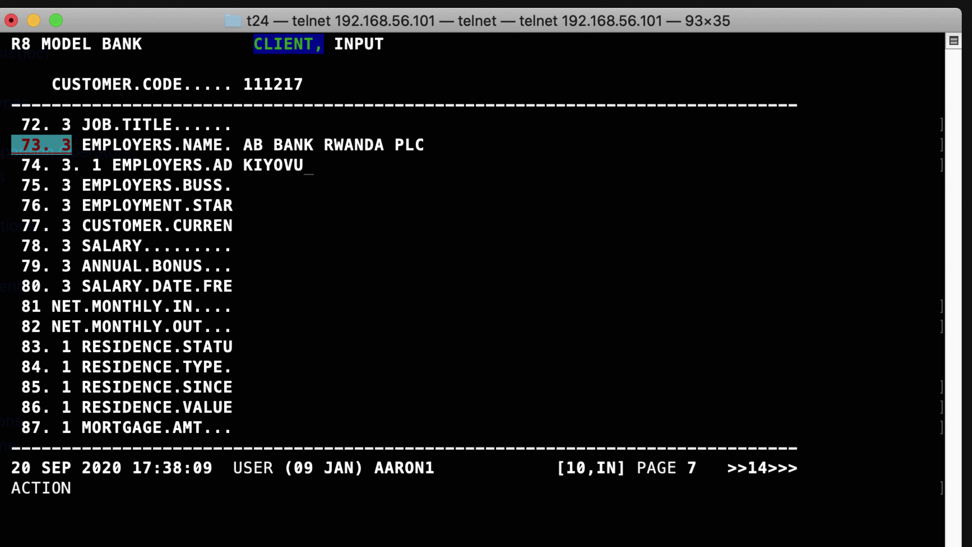
key("Return")
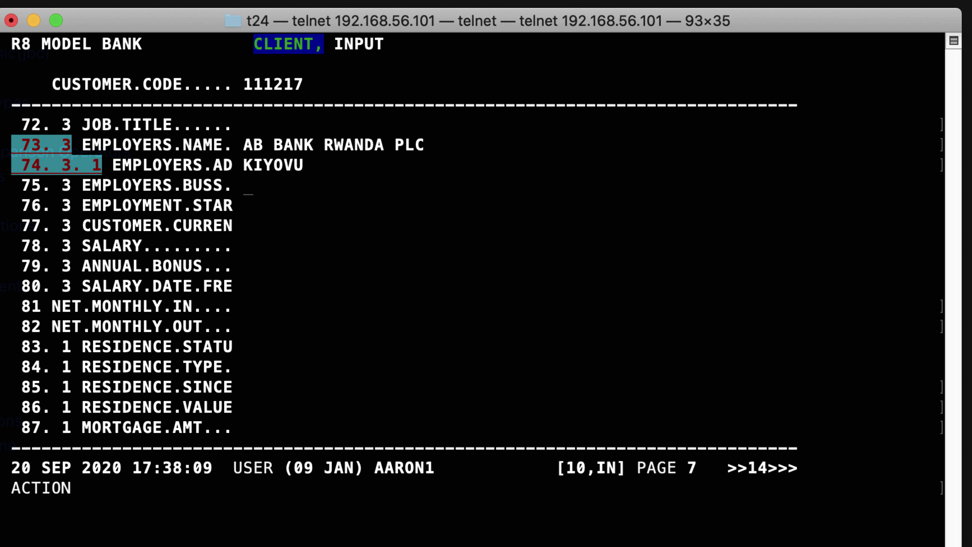
type(")")
key("Return")
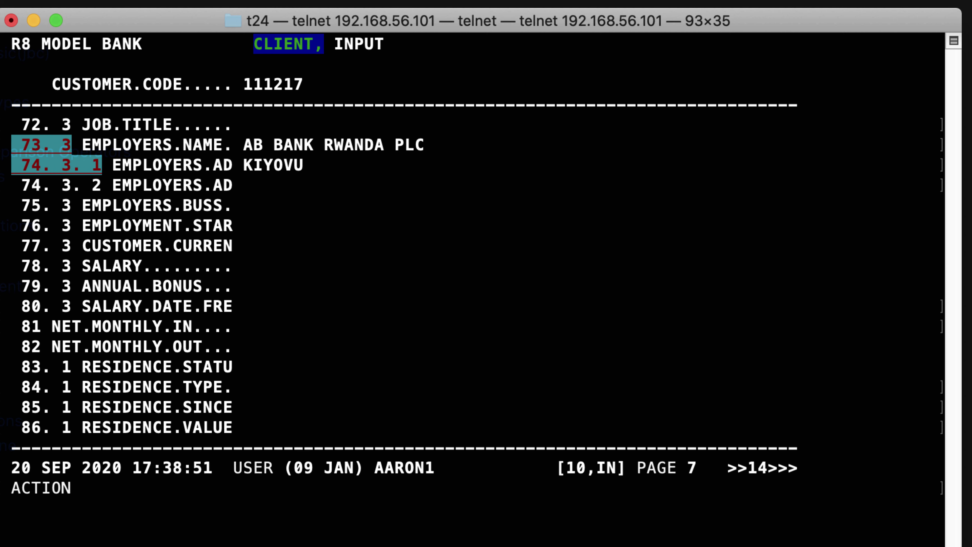
type("NYARUGE")
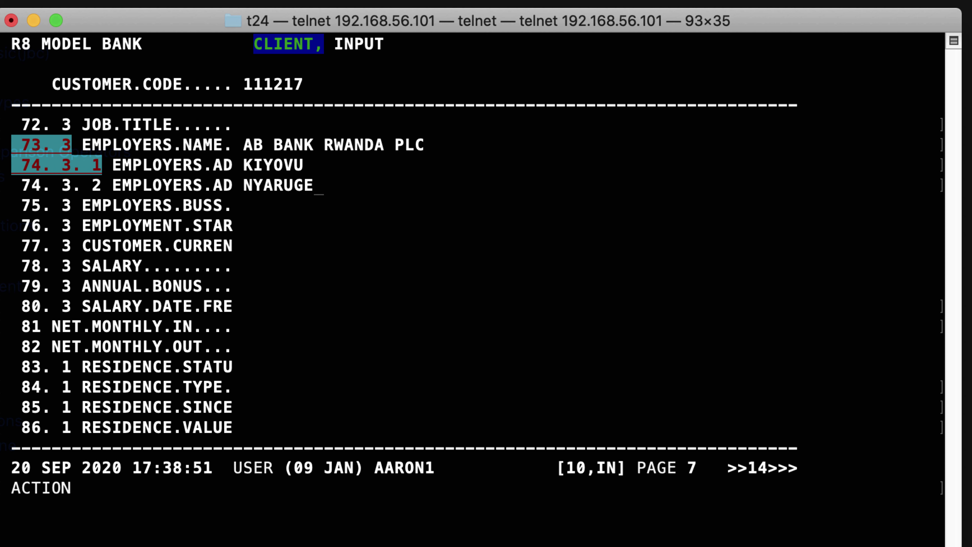
type("NGE")
key("Return")
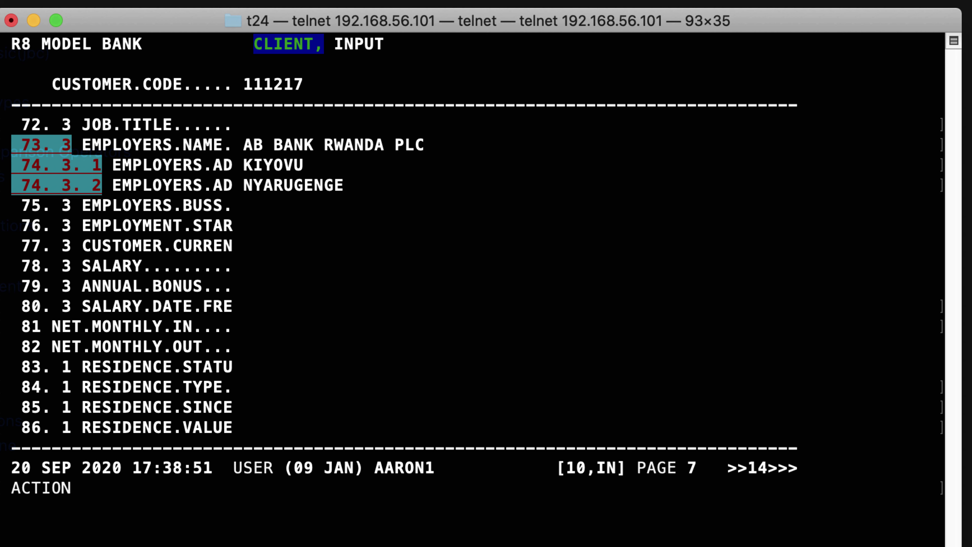
type(")")
key("Return")
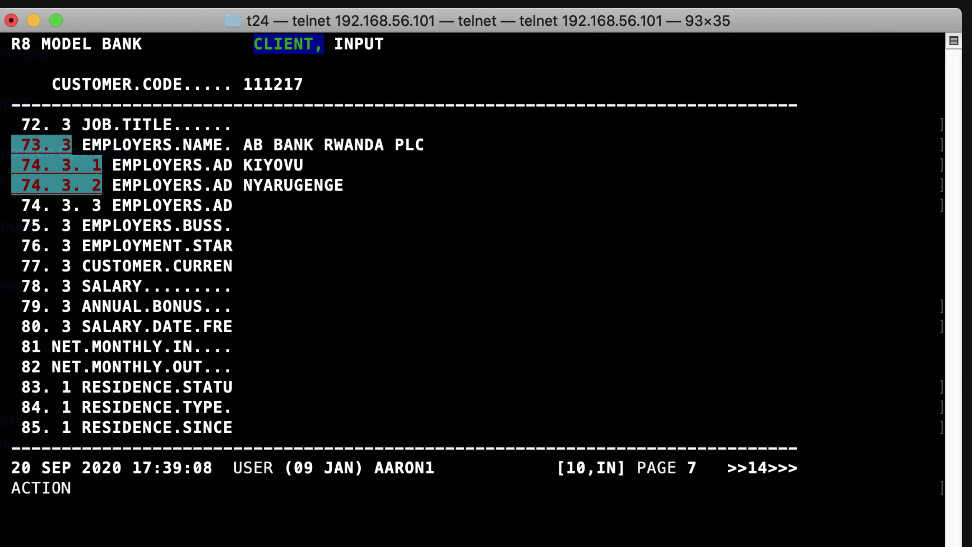
type("KIGALI")
key("Return")
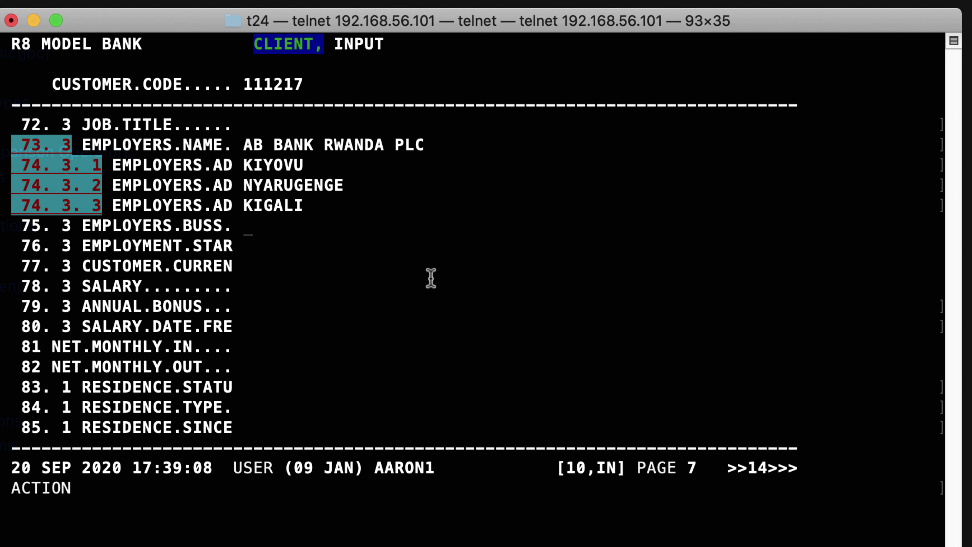
Set the third employment start date to 20171201 and commit the customer record
key("Return")
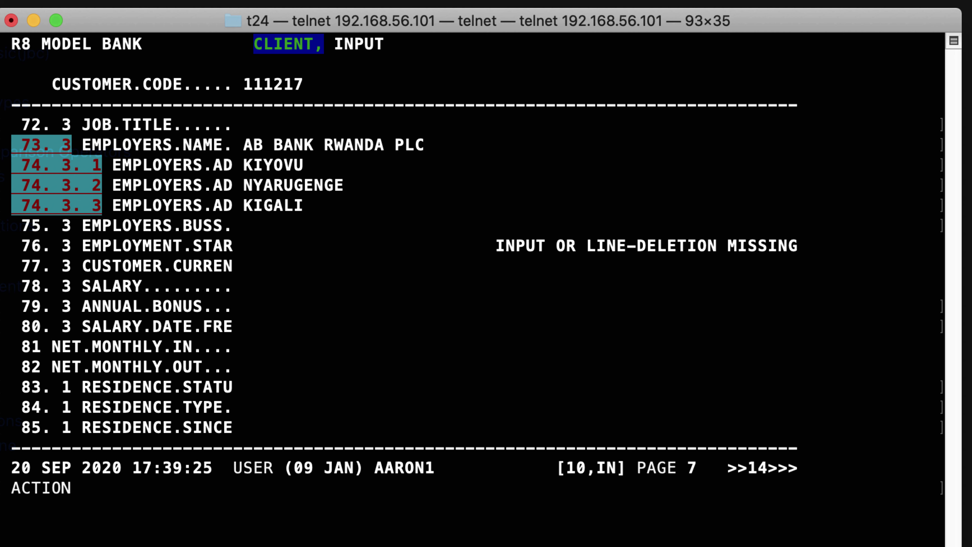
type("20171201")
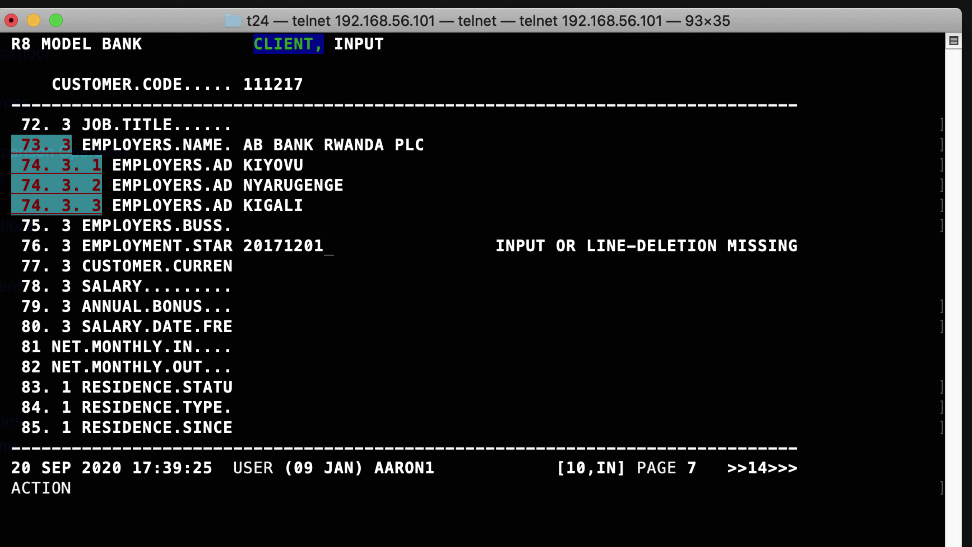
key("Return")
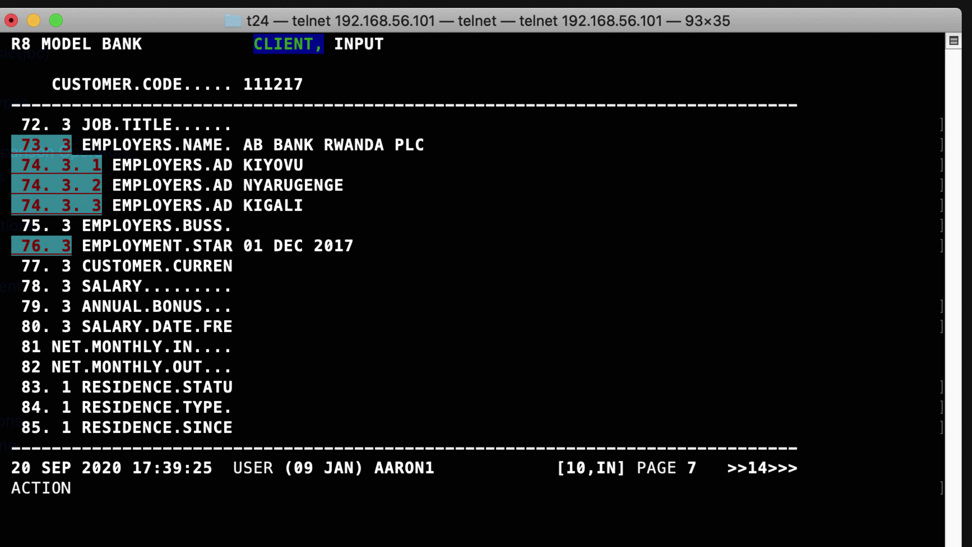
key("ctrl+v")
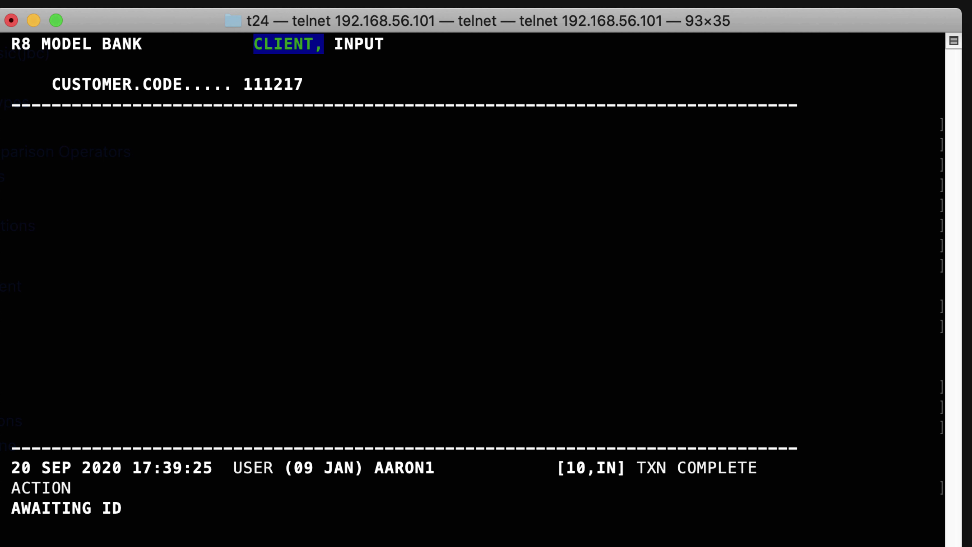
type("S")
key("Return")
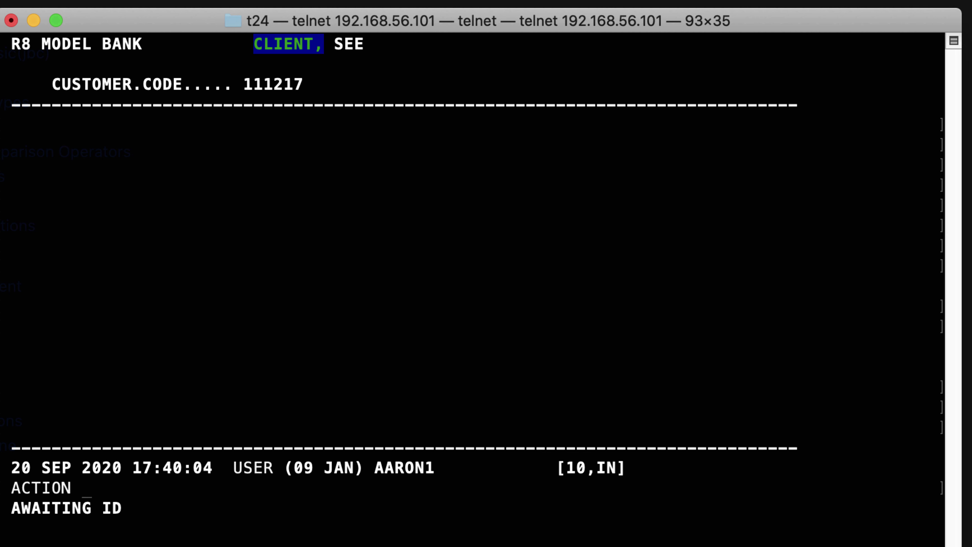
type("111217")
key("Return")
key("Return")
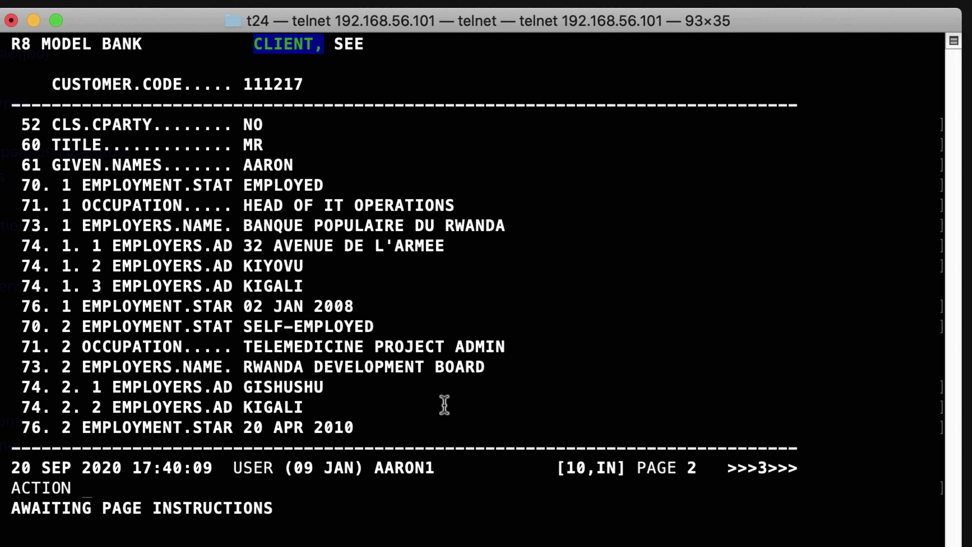
key("Return")
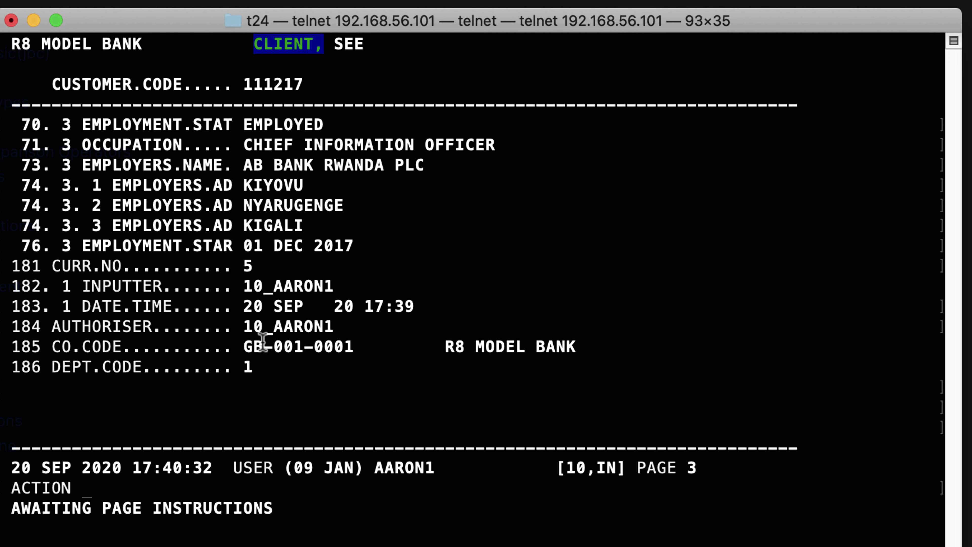
Highlight the INPUTTER and DATE.TIME audit values on PAGE 3, then exit to Select Application
left_click_drag(234, 286, 334, 286)
left_click_drag(240, 329, 329, 327)
left_click_drag(240, 306, 415, 307)
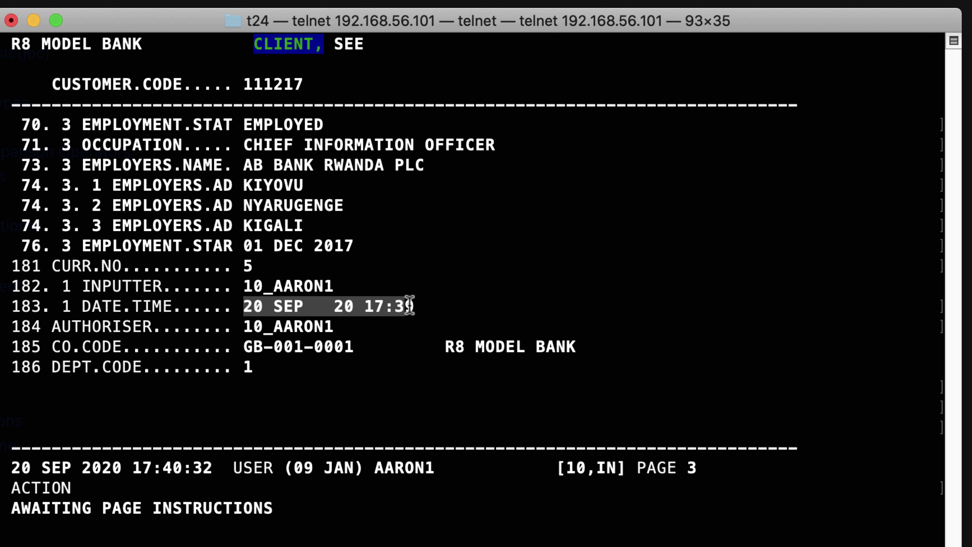
left_click(400, 316)
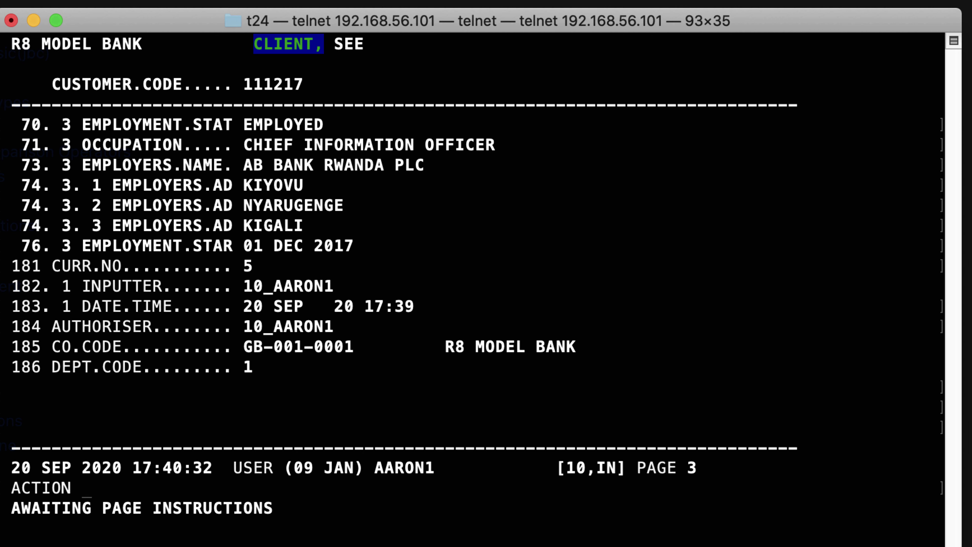
key("Escape")
key("Escape")
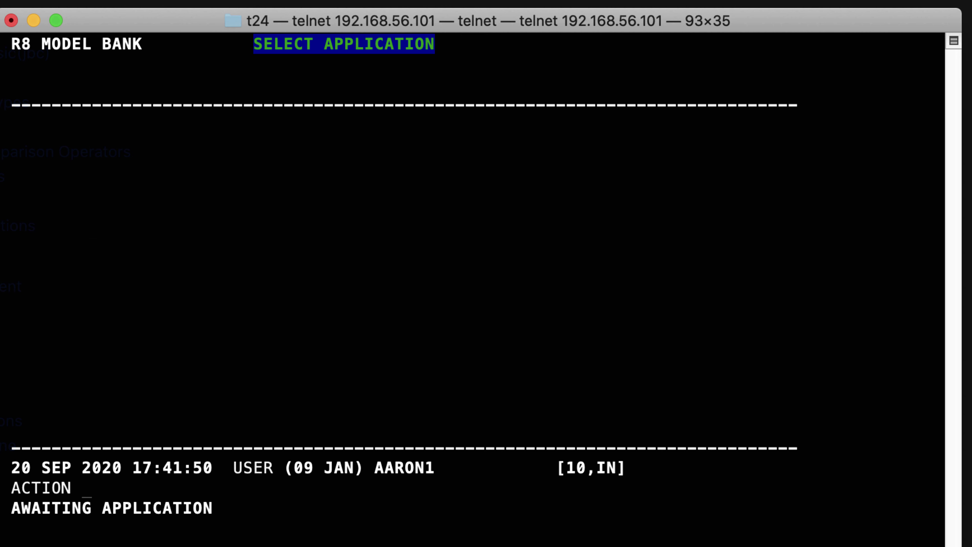
Break out to the jsh shell with BK and enter the command CT FBNK.CUSTOMER 111217
type("BK")
key("Return")
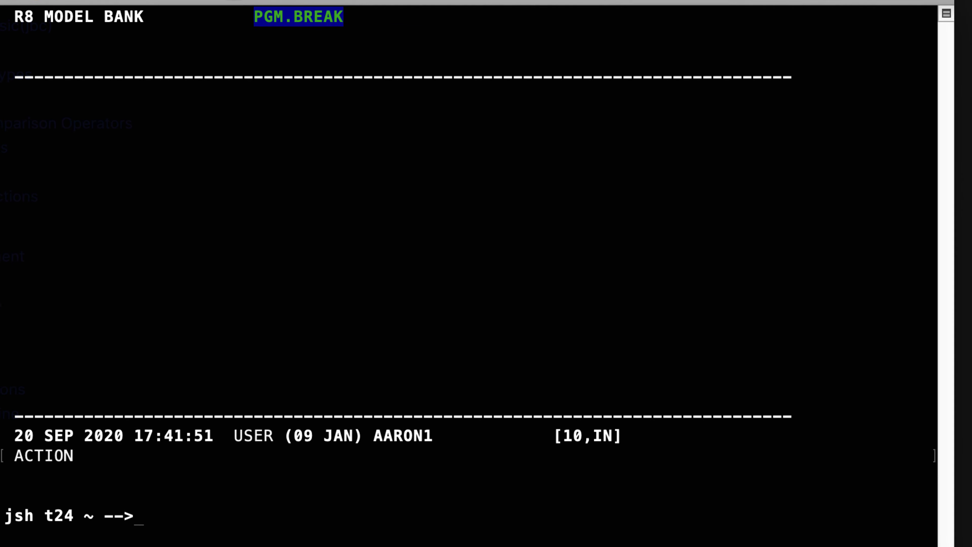
type("CT")
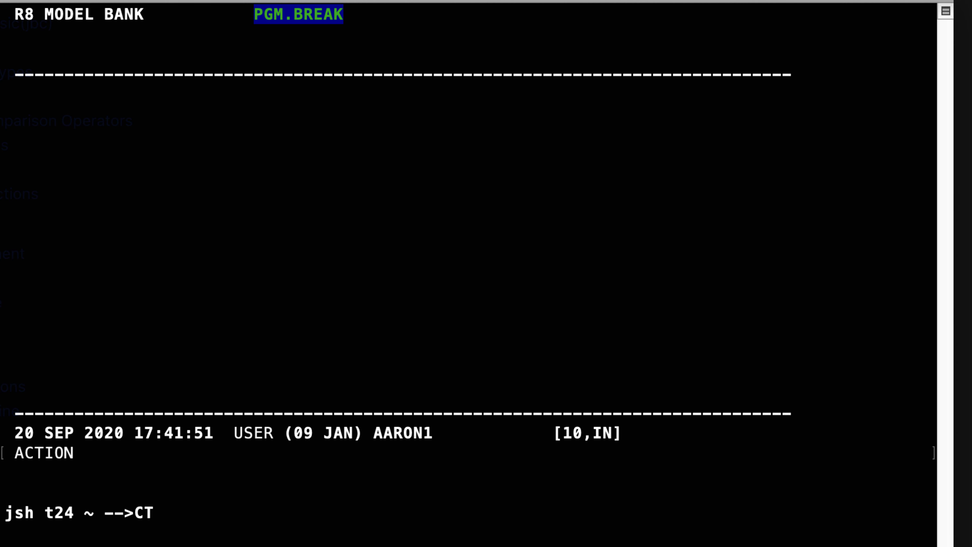
type("FBNK.CUSTOMER ")
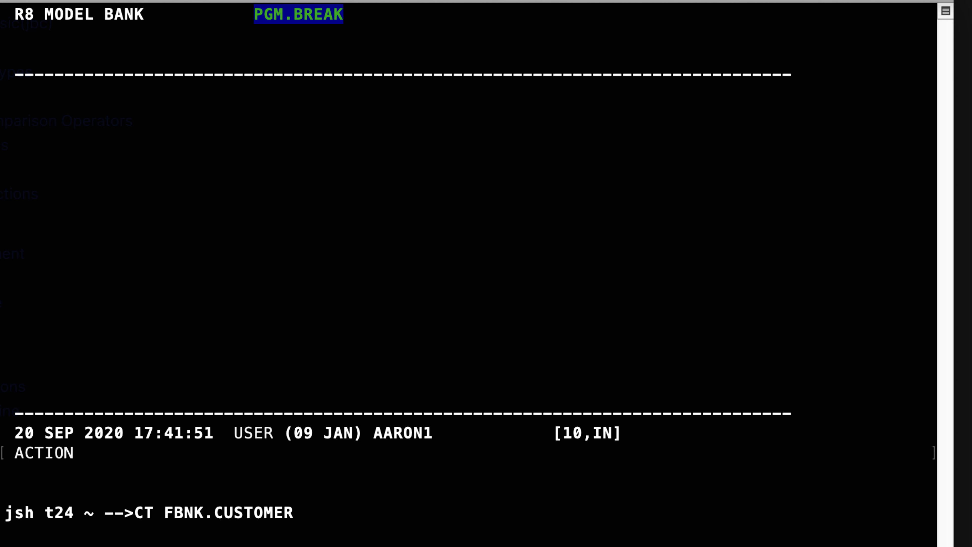
type("111217")
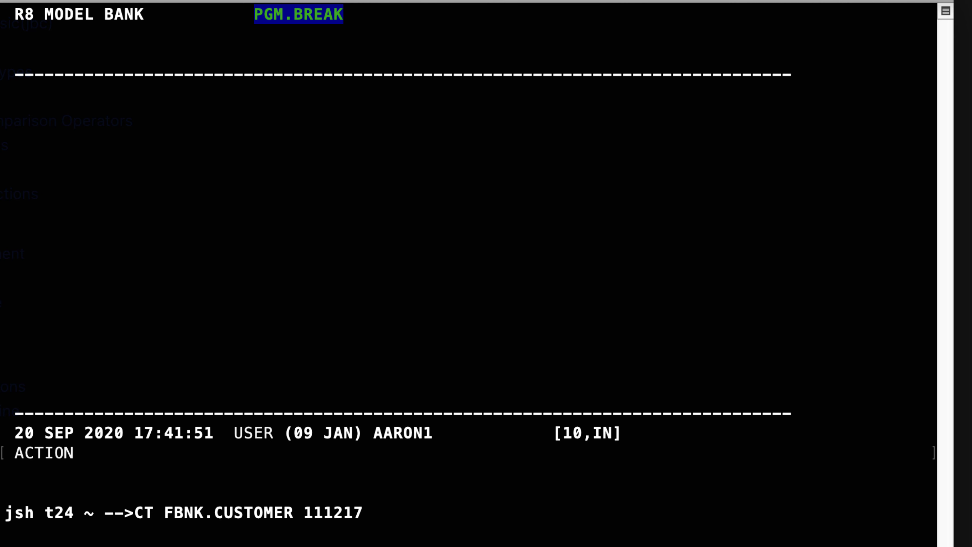